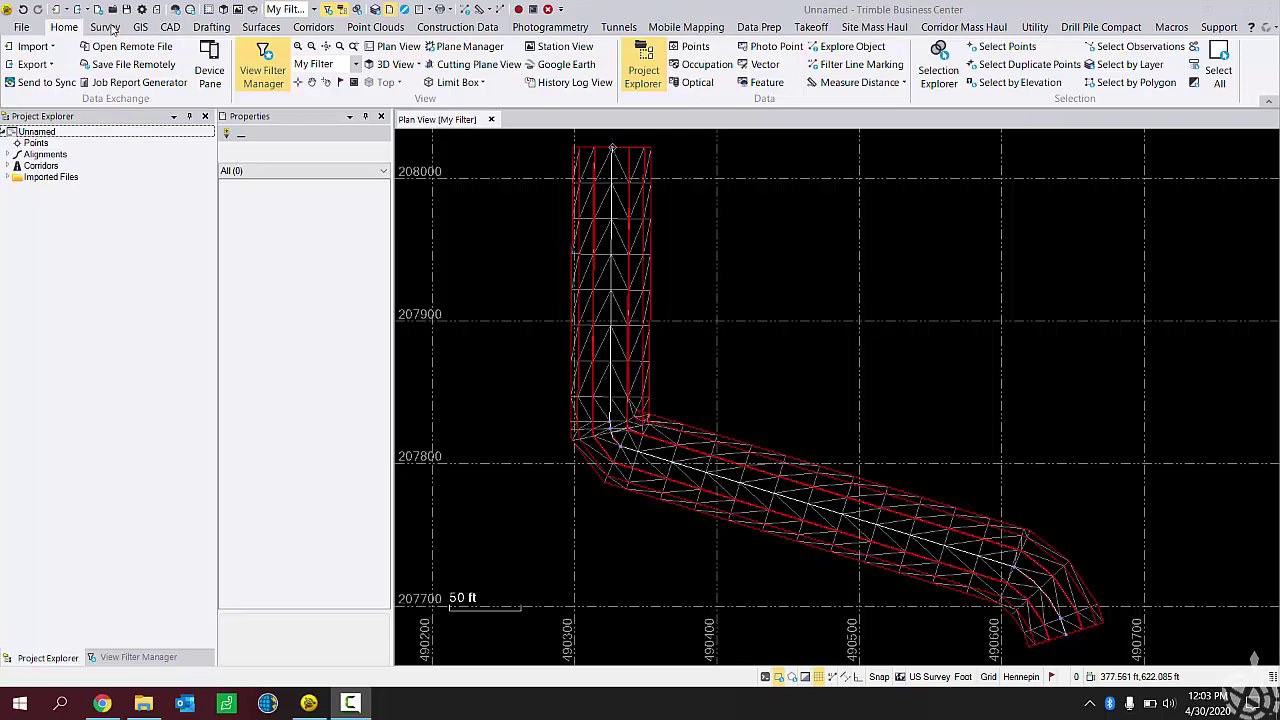
Step: Open File > Options and go to the External Services – Profiles page
{"action": "left_click", "coordinate": [25, 27]}
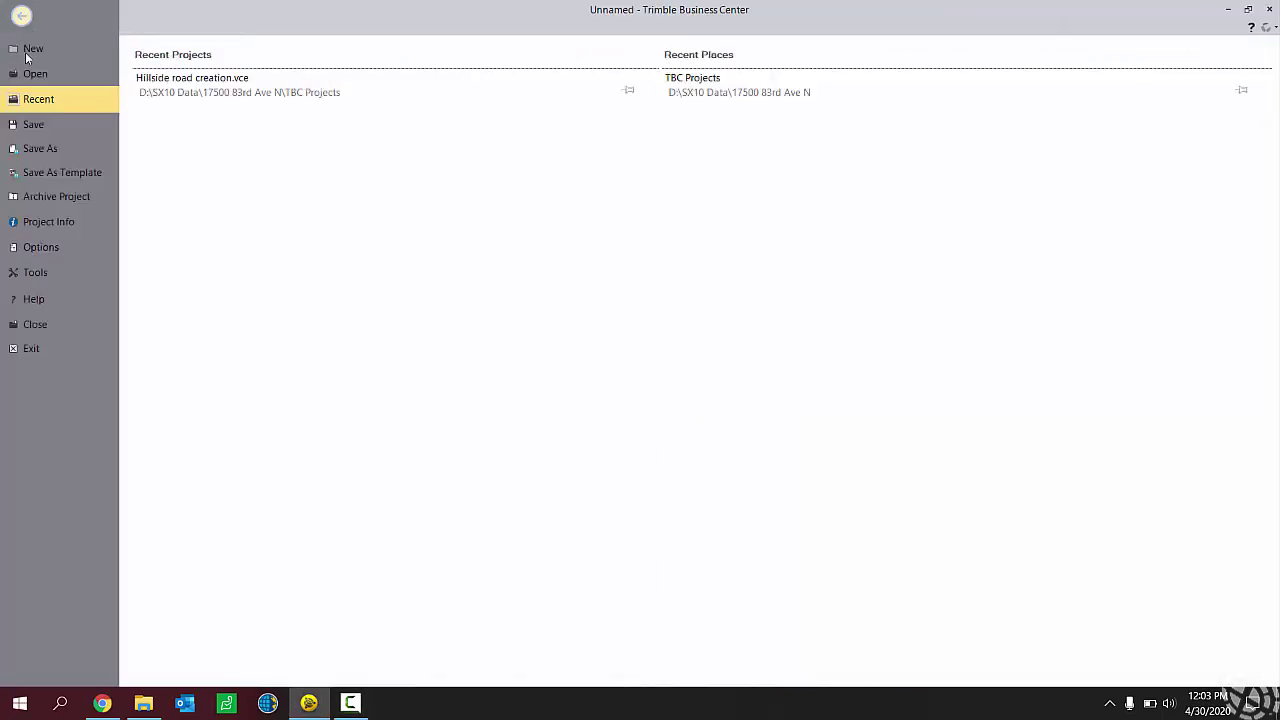
{"action": "left_click", "coordinate": [35, 250]}
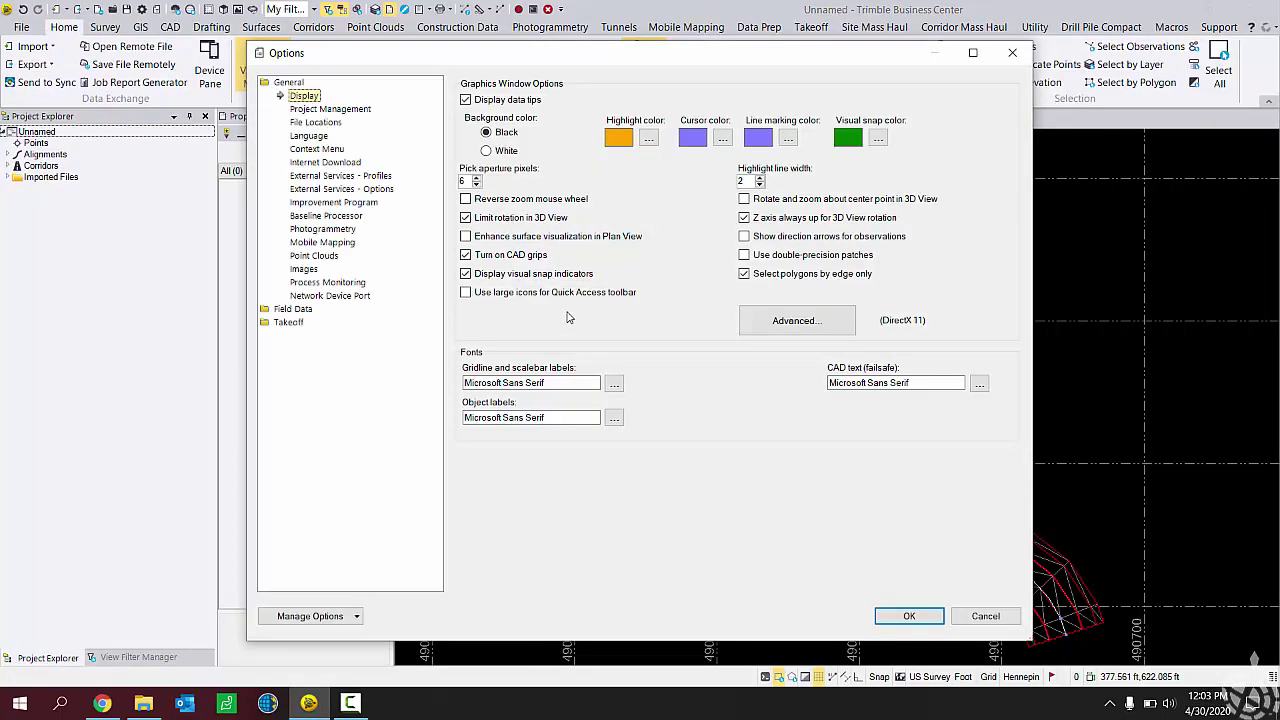
{"action": "left_click", "coordinate": [347, 177]}
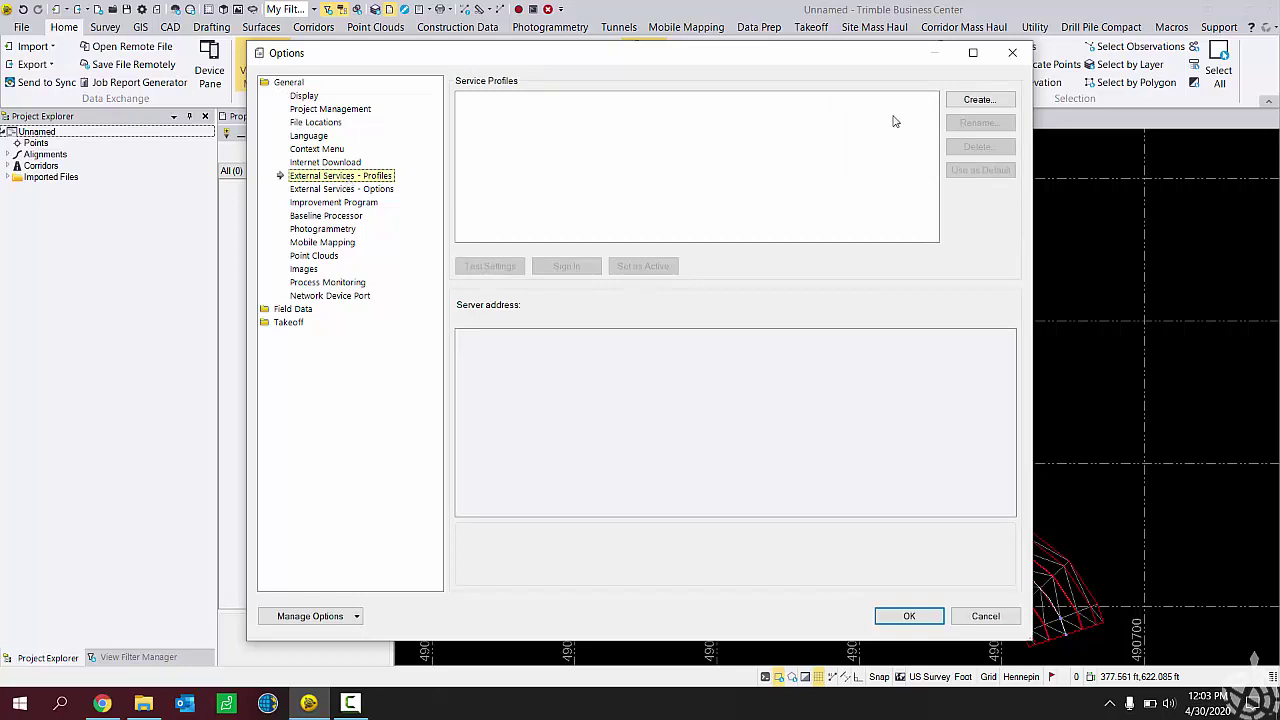
Step: Create a Trimble Identity service profile named 'Dylan'
{"action": "left_click", "coordinate": [981, 101]}
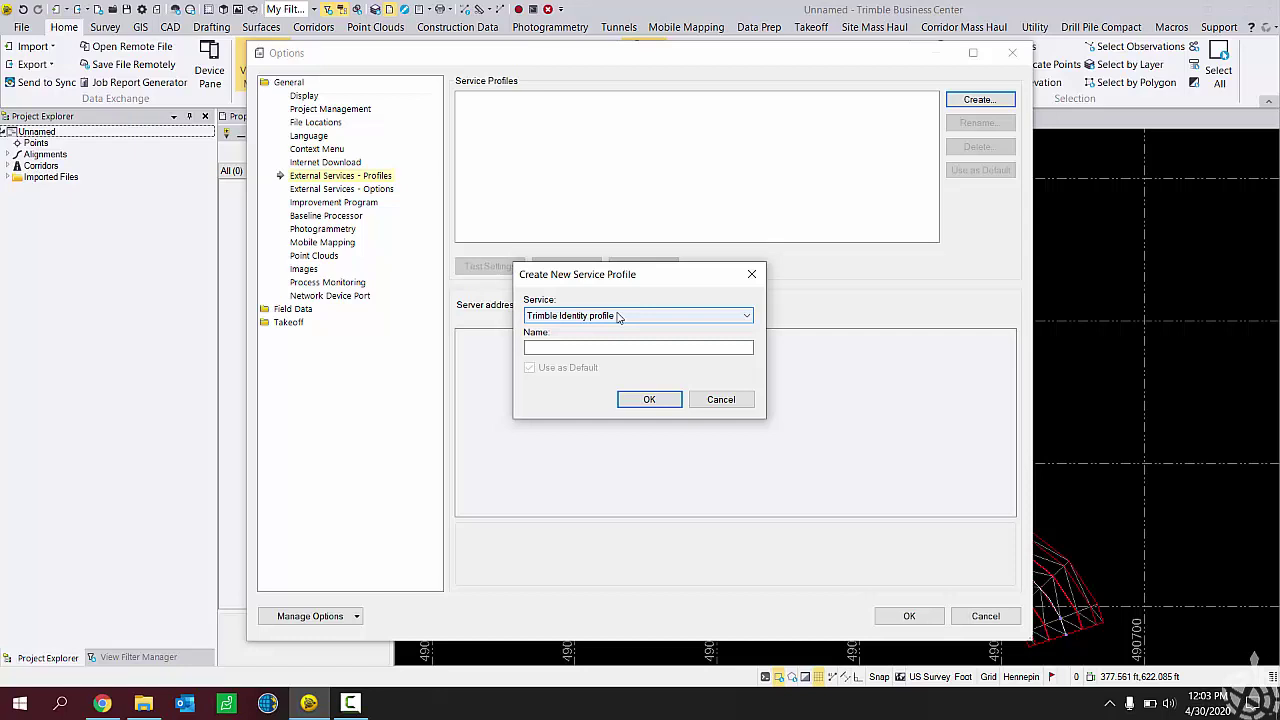
{"action": "left_click", "coordinate": [618, 317]}
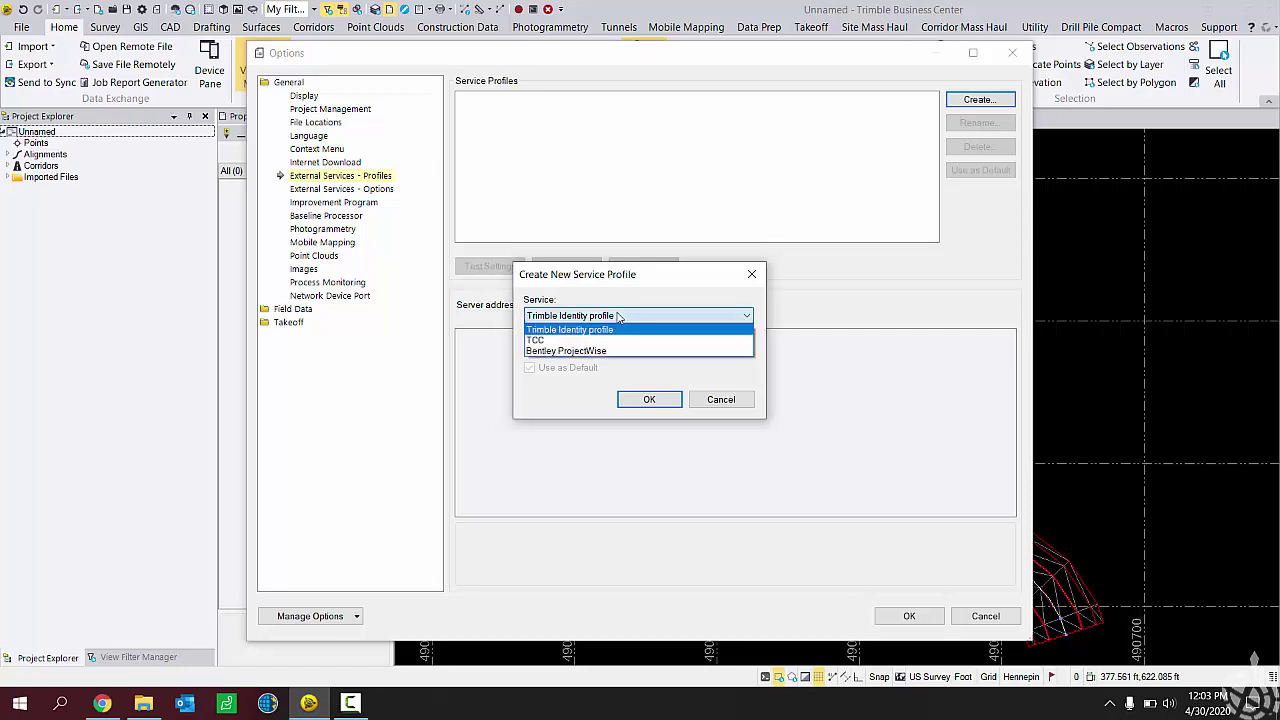
{"action": "left_click", "coordinate": [618, 317]}
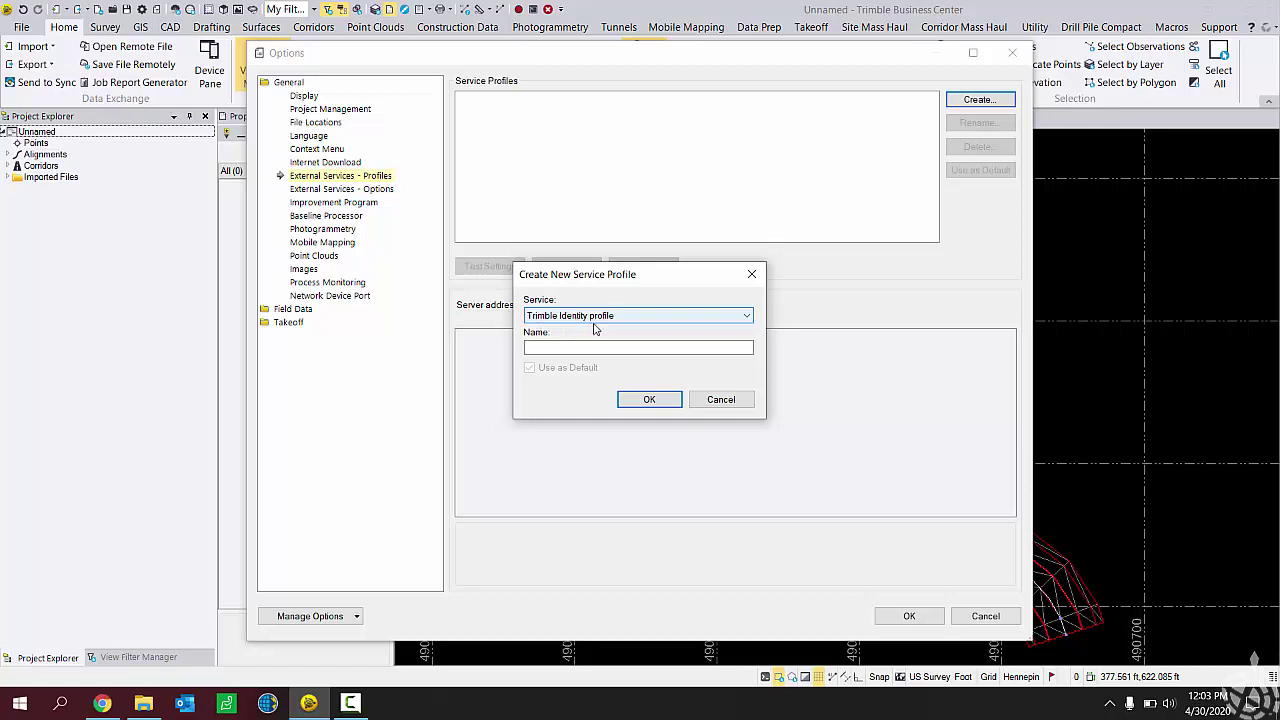
{"action": "left_click", "coordinate": [567, 347]}
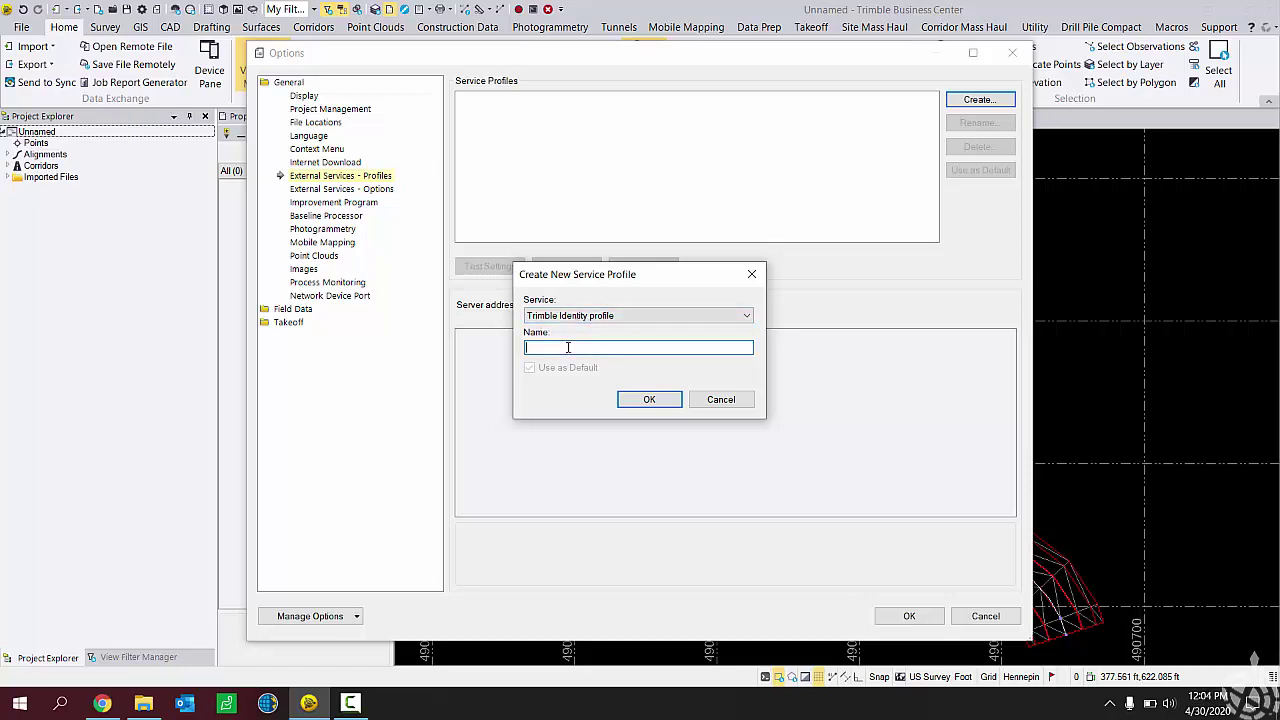
{"action": "type", "text": "Dylan"}
{"action": "left_click", "coordinate": [651, 396]}
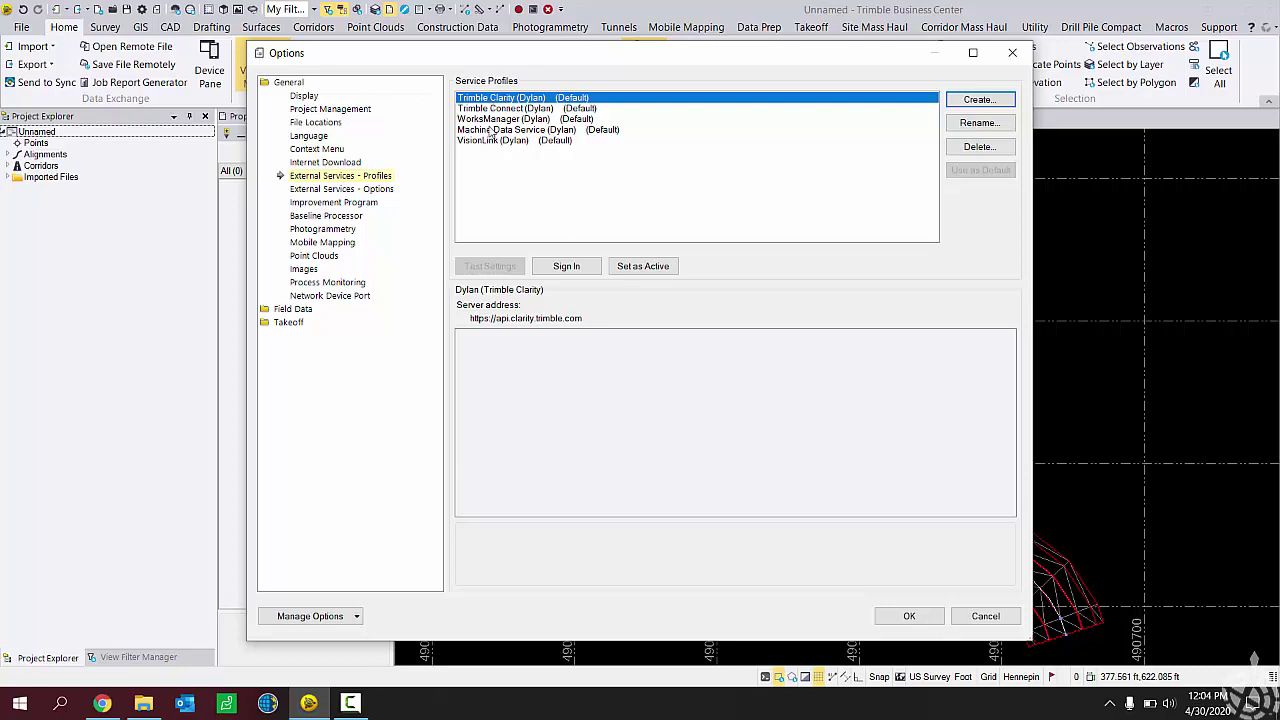
{"action": "left_click", "coordinate": [566, 267]}
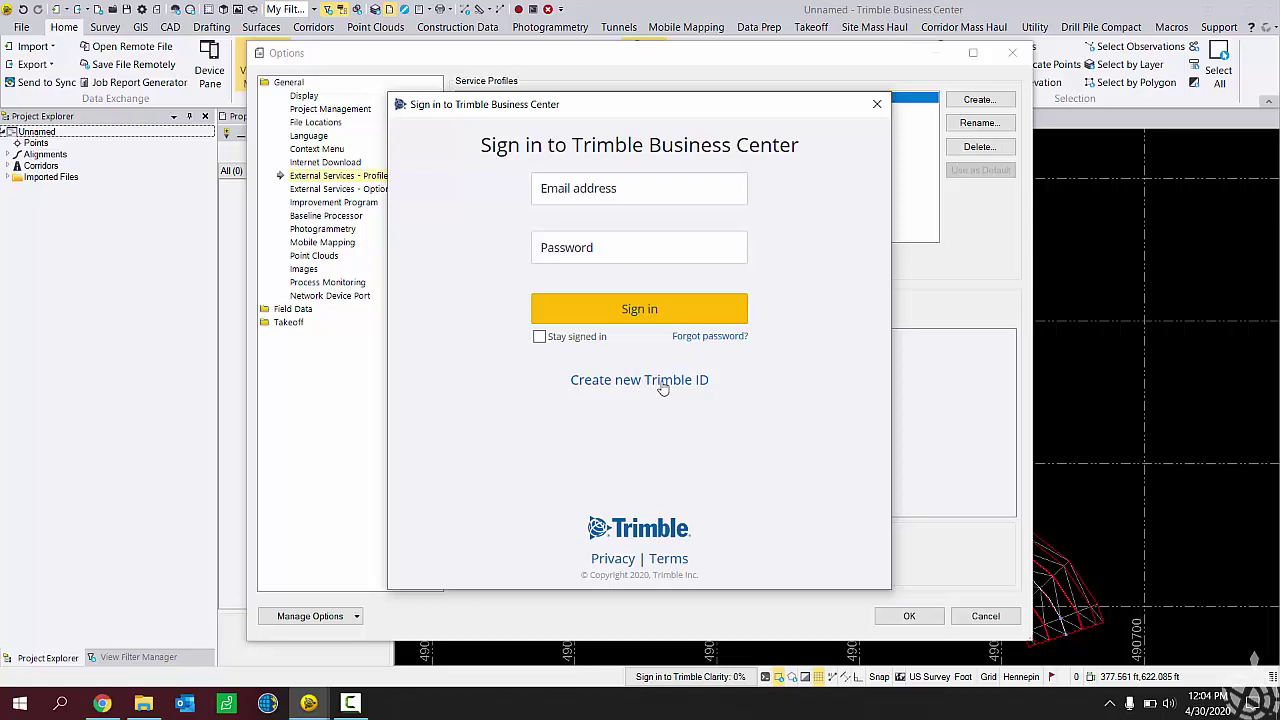
{"action": "left_click", "coordinate": [582, 189]}
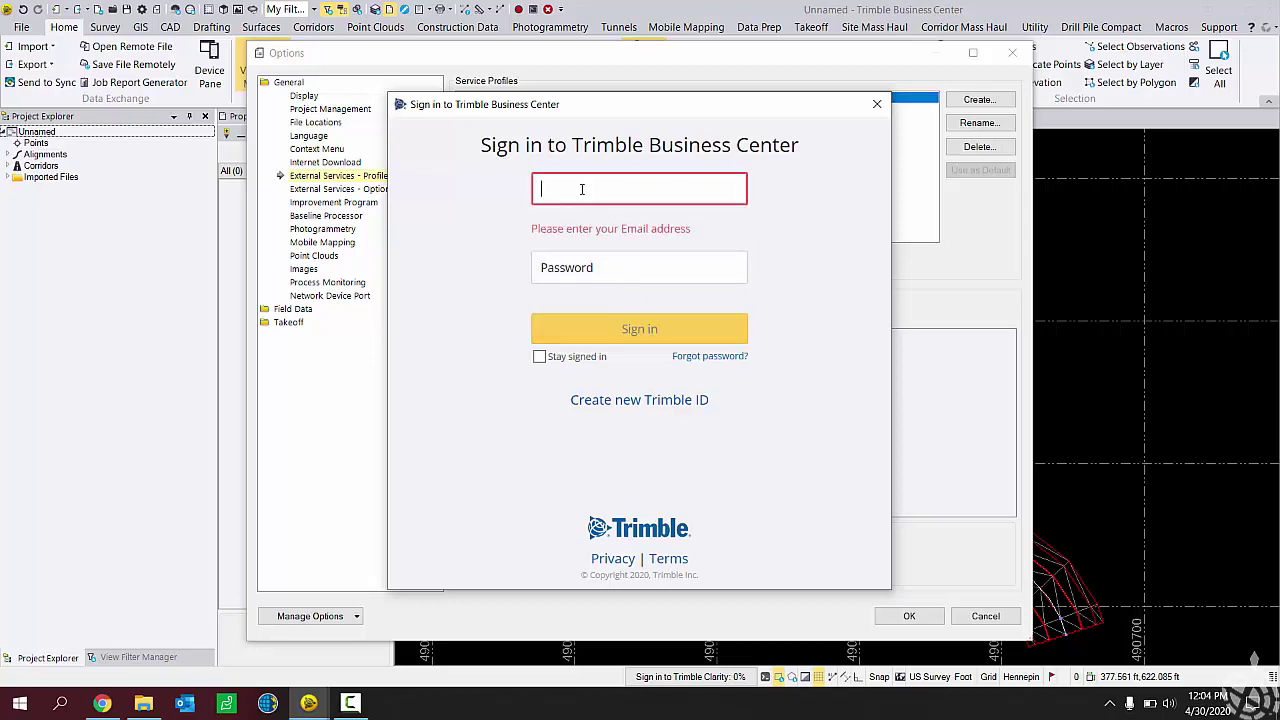
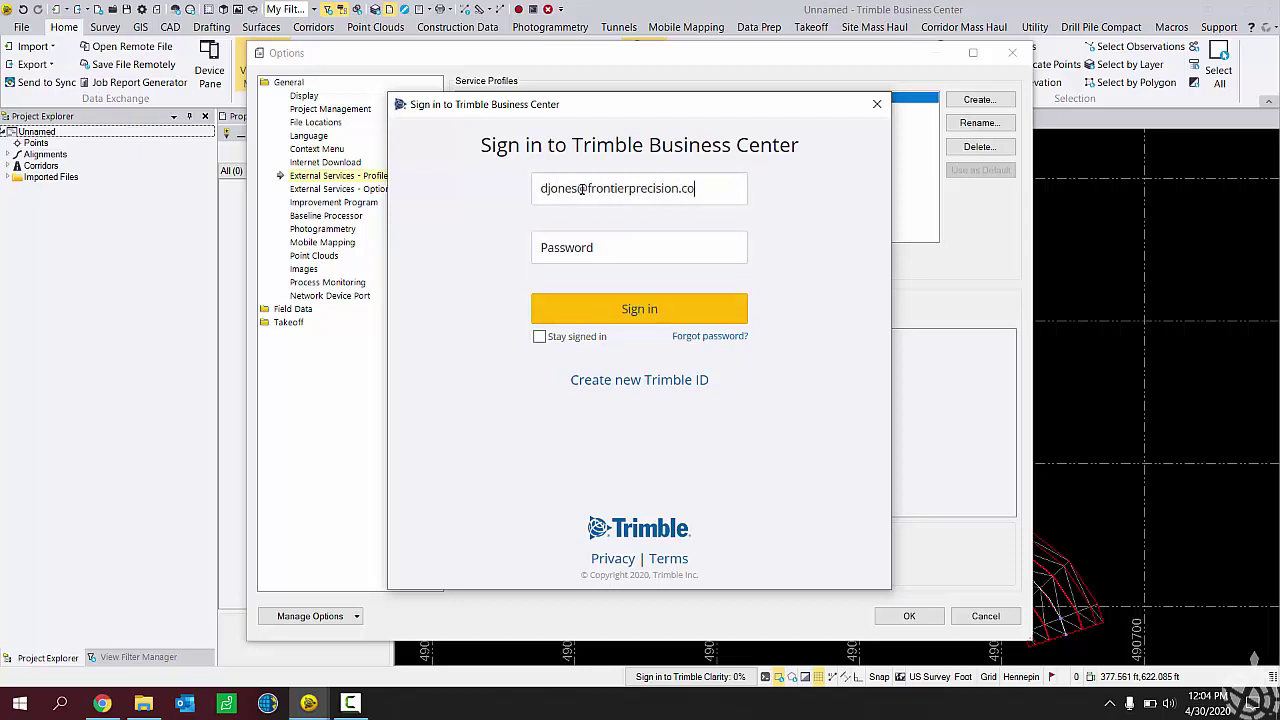
{"action": "key", "text": "Tab"}
{"action": "type", "text": "•••••"}
{"action": "type", "text": "••••••"}
{"action": "left_click", "coordinate": [540, 337]}
{"action": "left_click", "coordinate": [637, 311]}
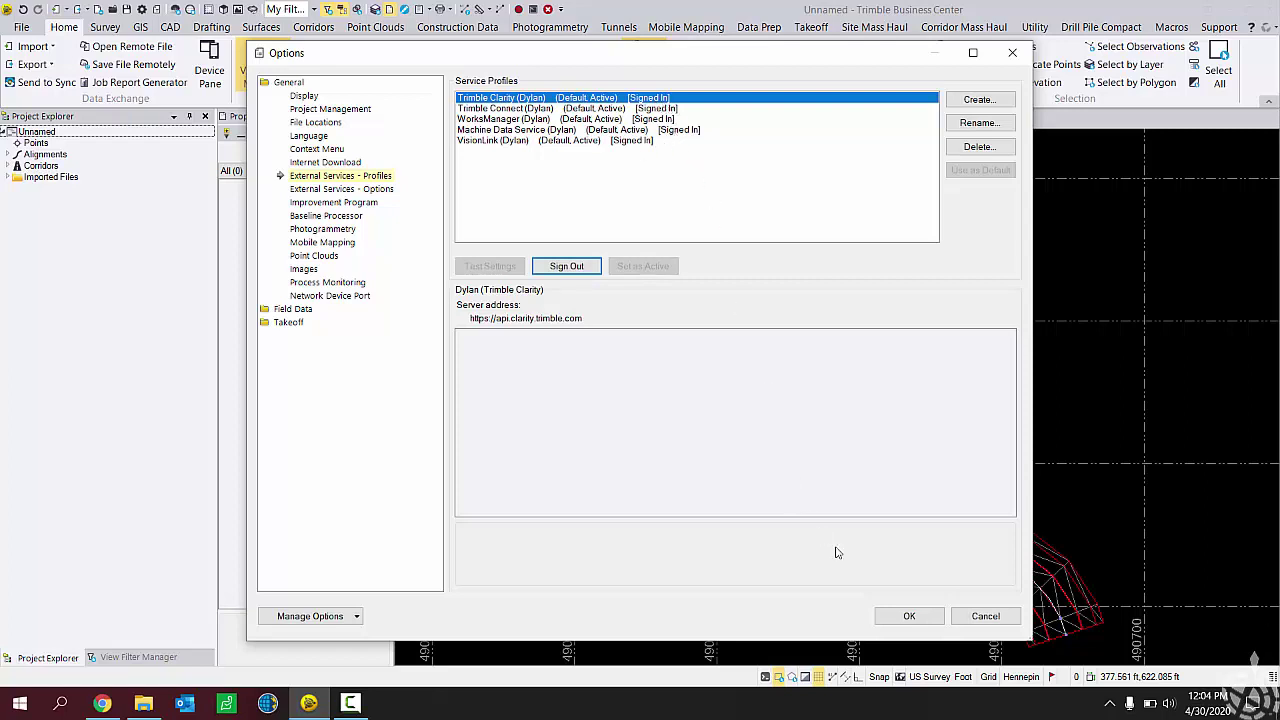
Step: Close Options, then turn on the background map and pan slightly so it loads
{"action": "left_click", "coordinate": [905, 616]}
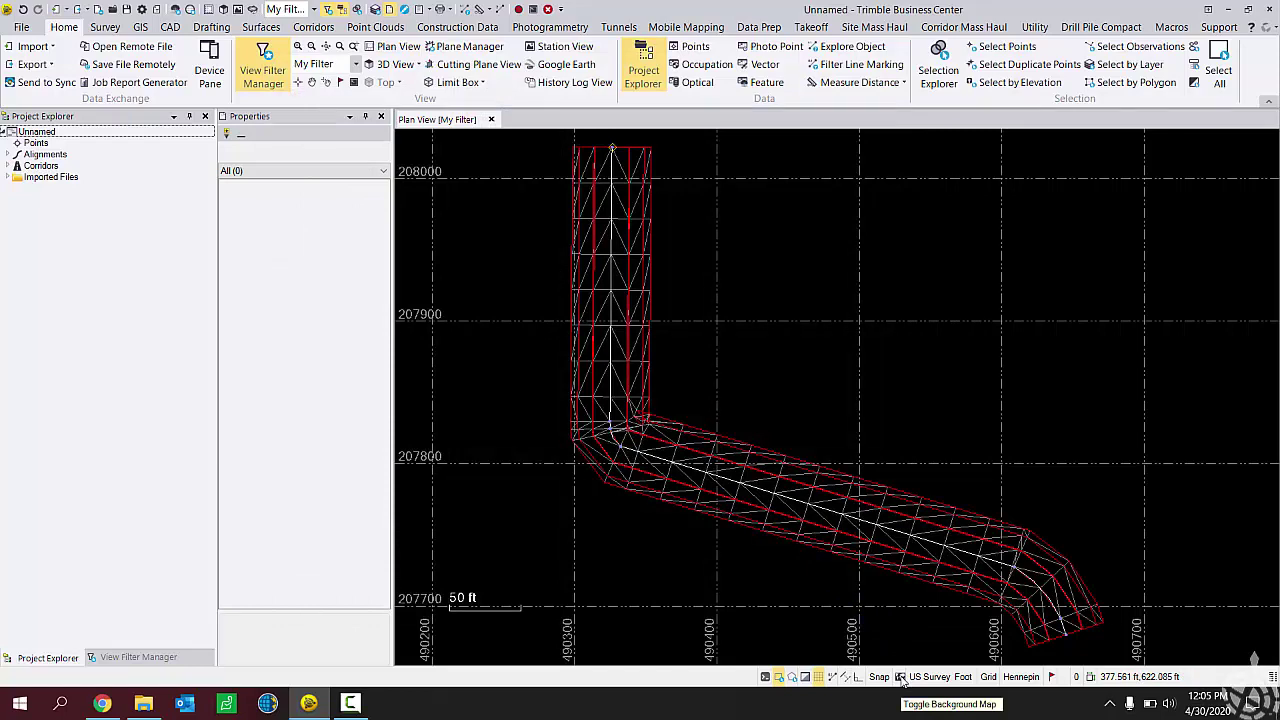
{"action": "left_click", "coordinate": [900, 677]}
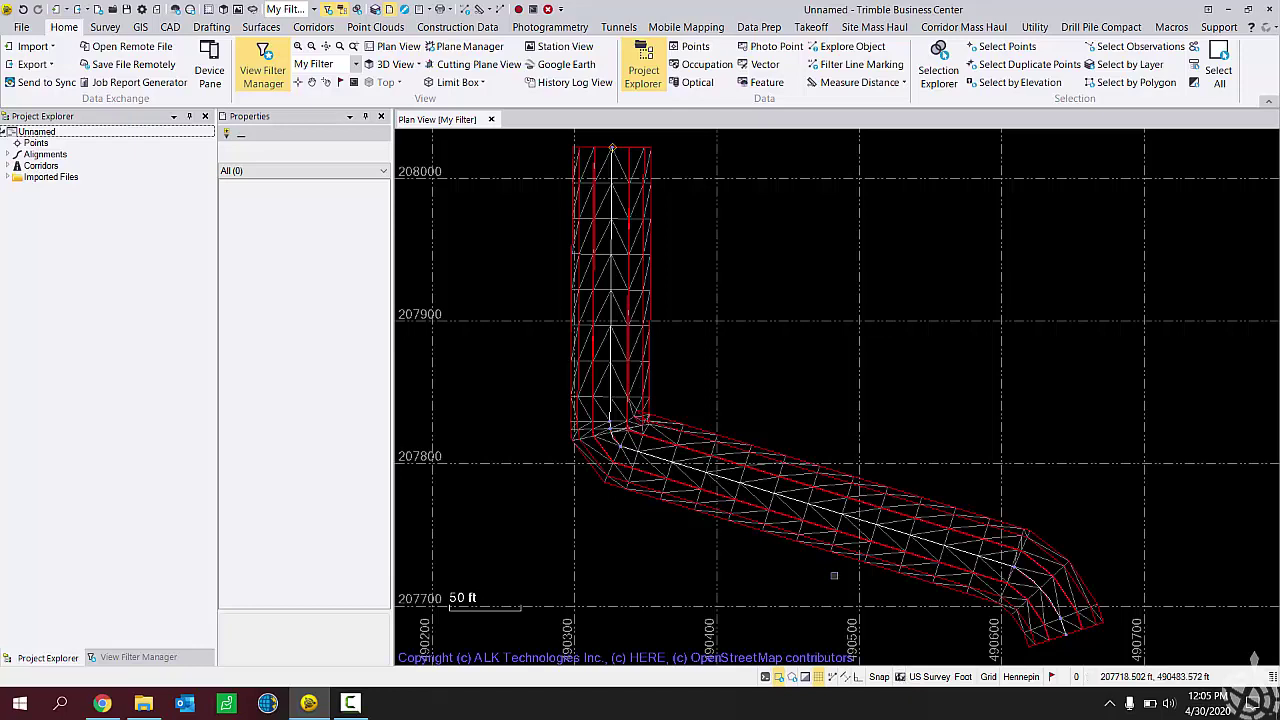
{"action": "middle_click_drag", "start_coordinate": [783, 463], "coordinate": [761, 453]}
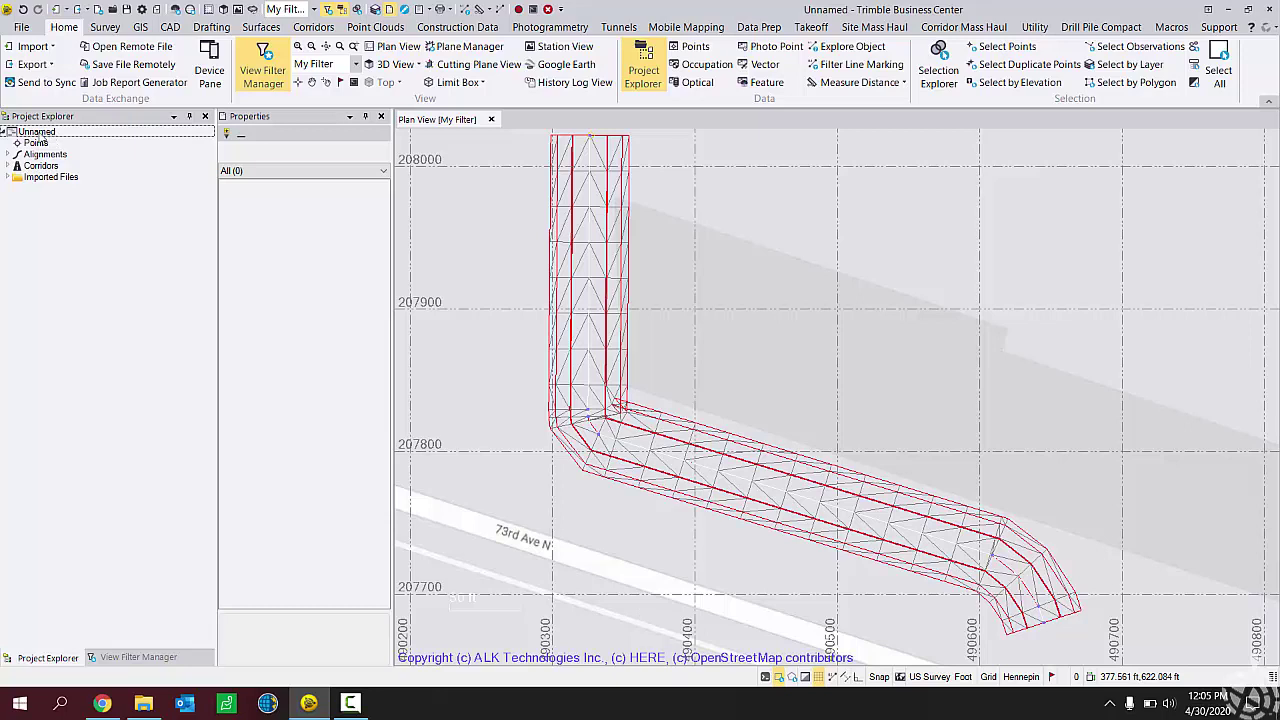
Step: Open the project's Properties and expand the Background Map Type choices
{"action": "left_click", "coordinate": [38, 133]}
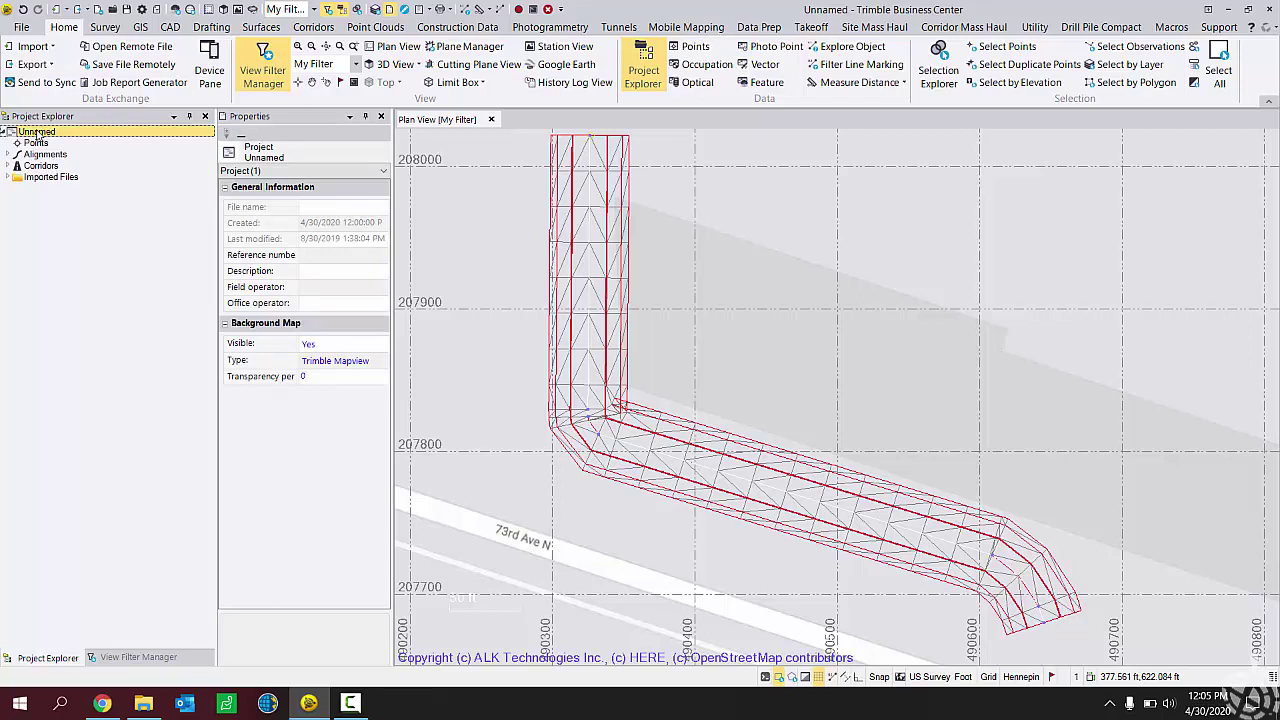
{"action": "right_click", "coordinate": [38, 133]}
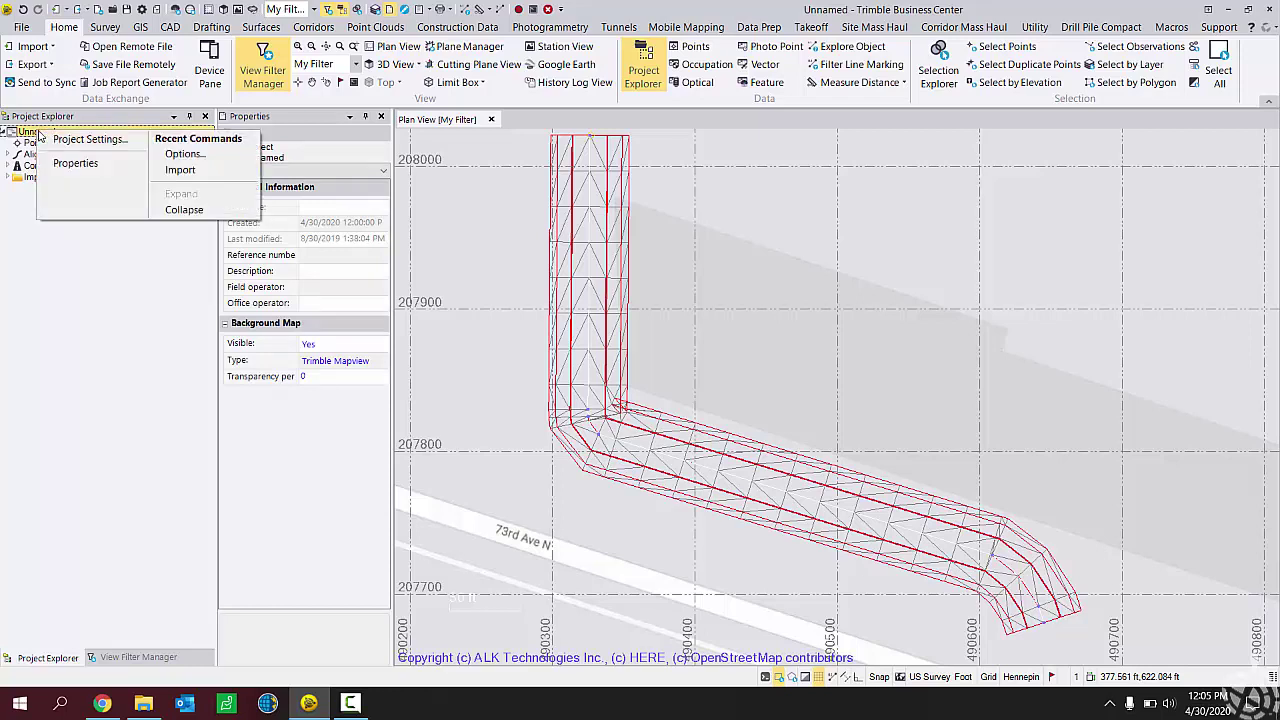
{"action": "left_click", "coordinate": [91, 165]}
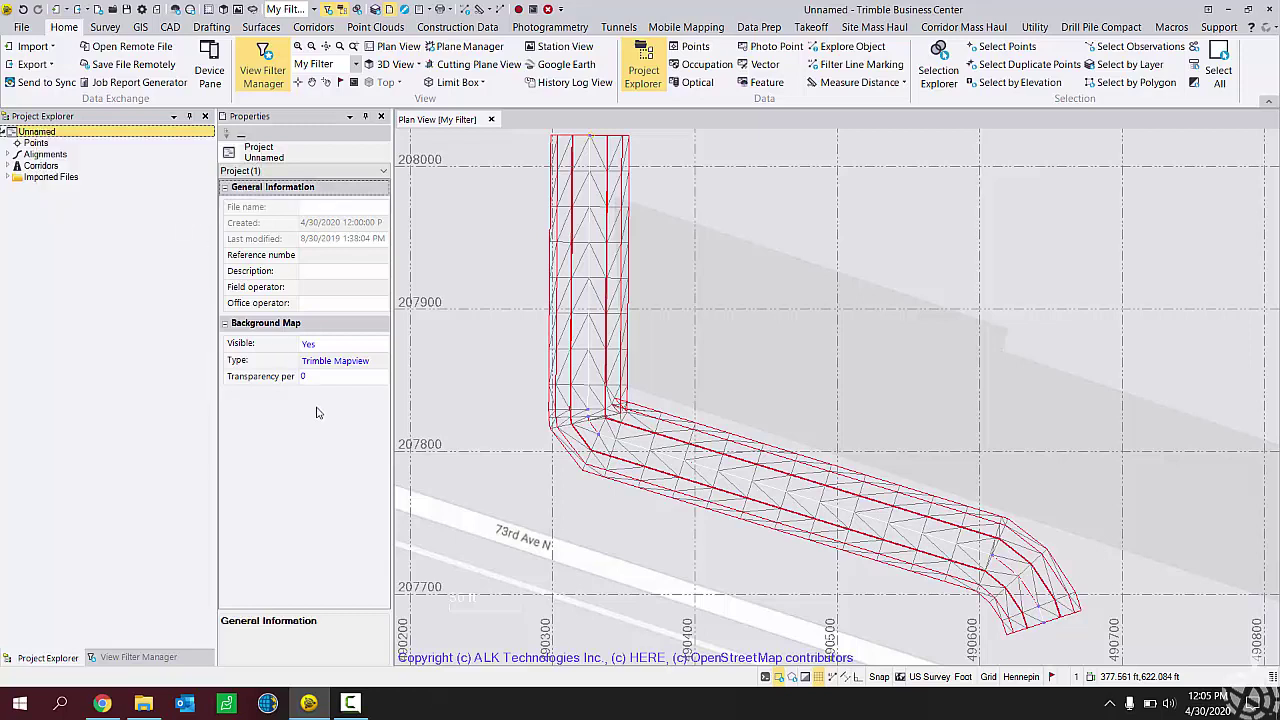
{"action": "left_click", "coordinate": [322, 343]}
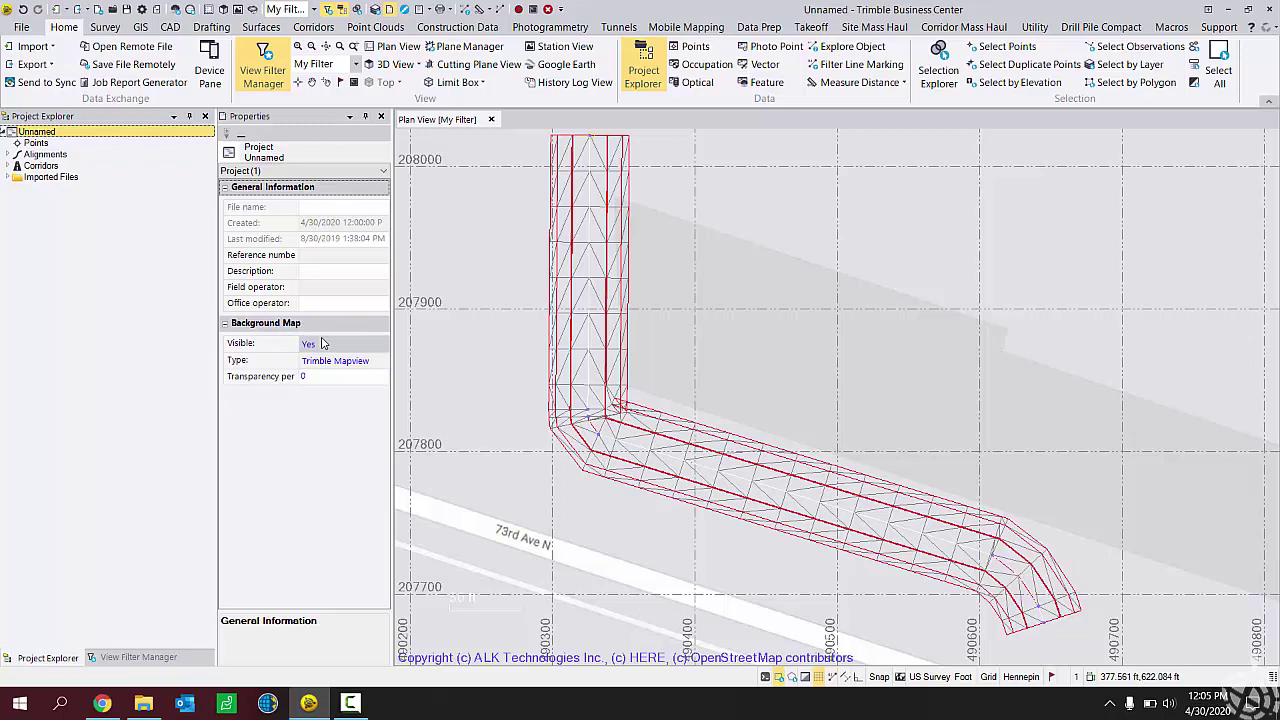
{"action": "left_click", "coordinate": [314, 379]}
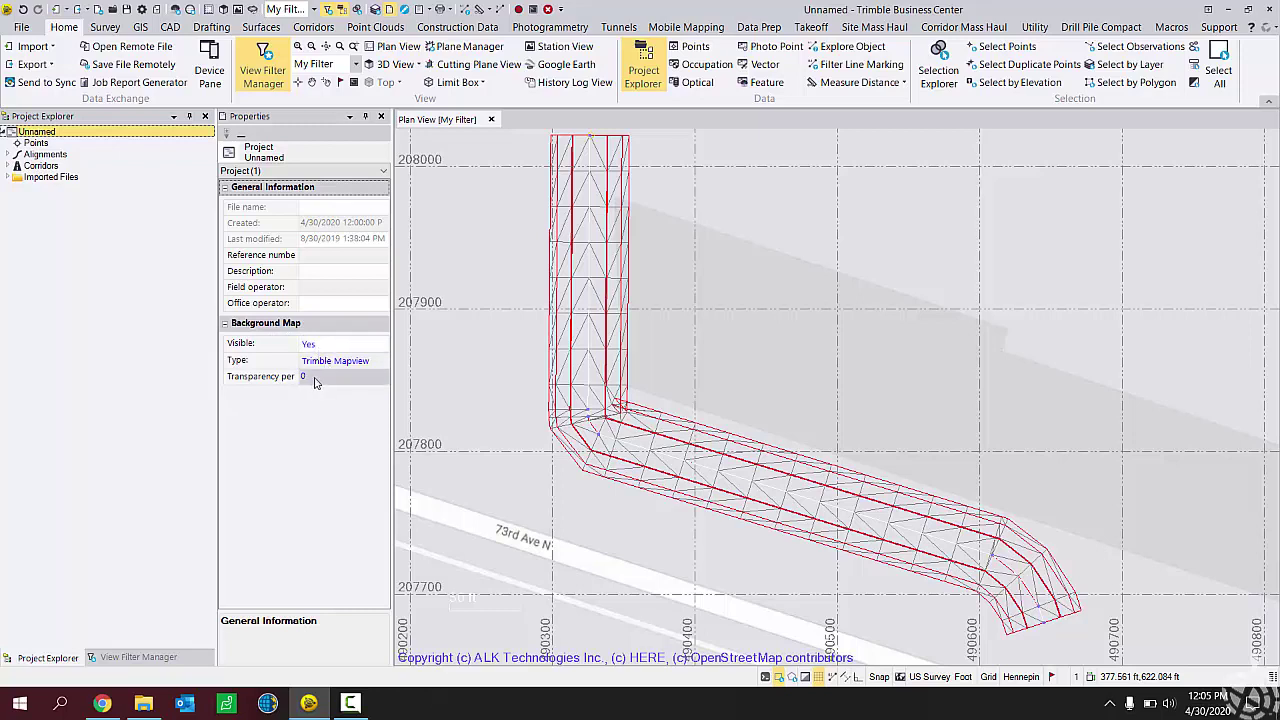
{"action": "left_click", "coordinate": [325, 362]}
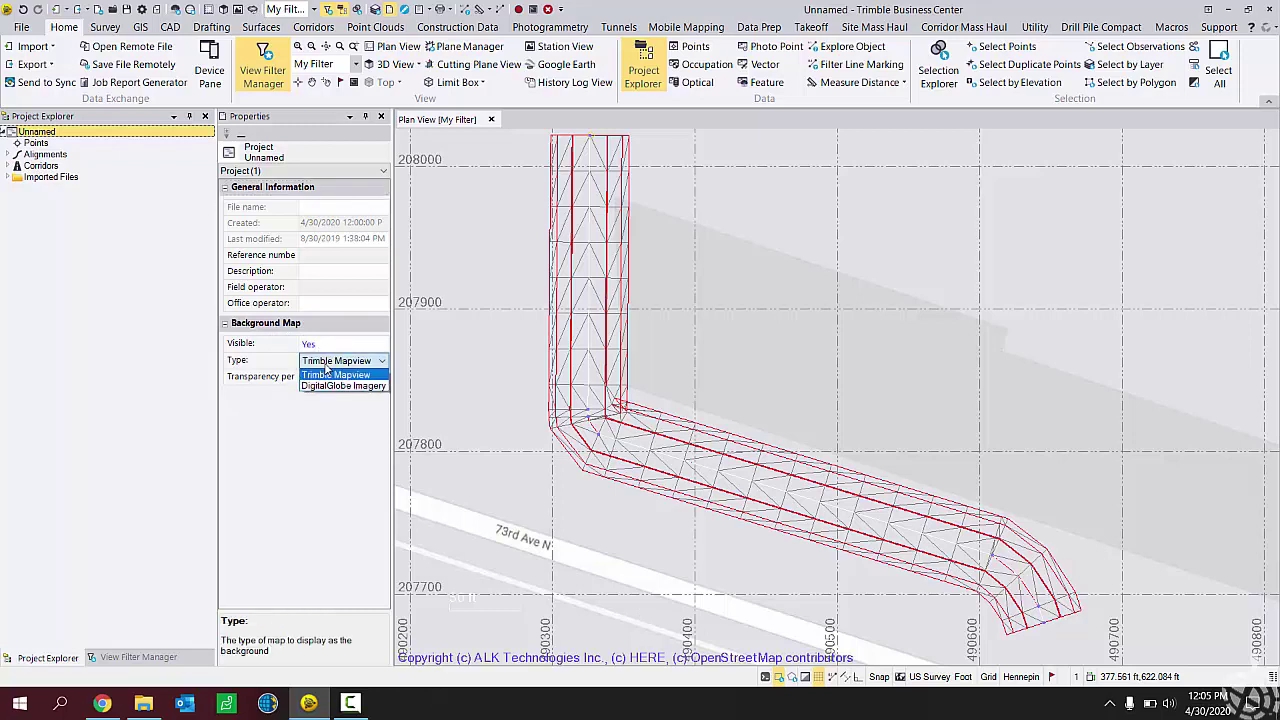
Step: Switch the background map to DigitalGlobe Imagery, then pan and zoom out over the corridor
{"action": "left_click", "coordinate": [338, 386]}
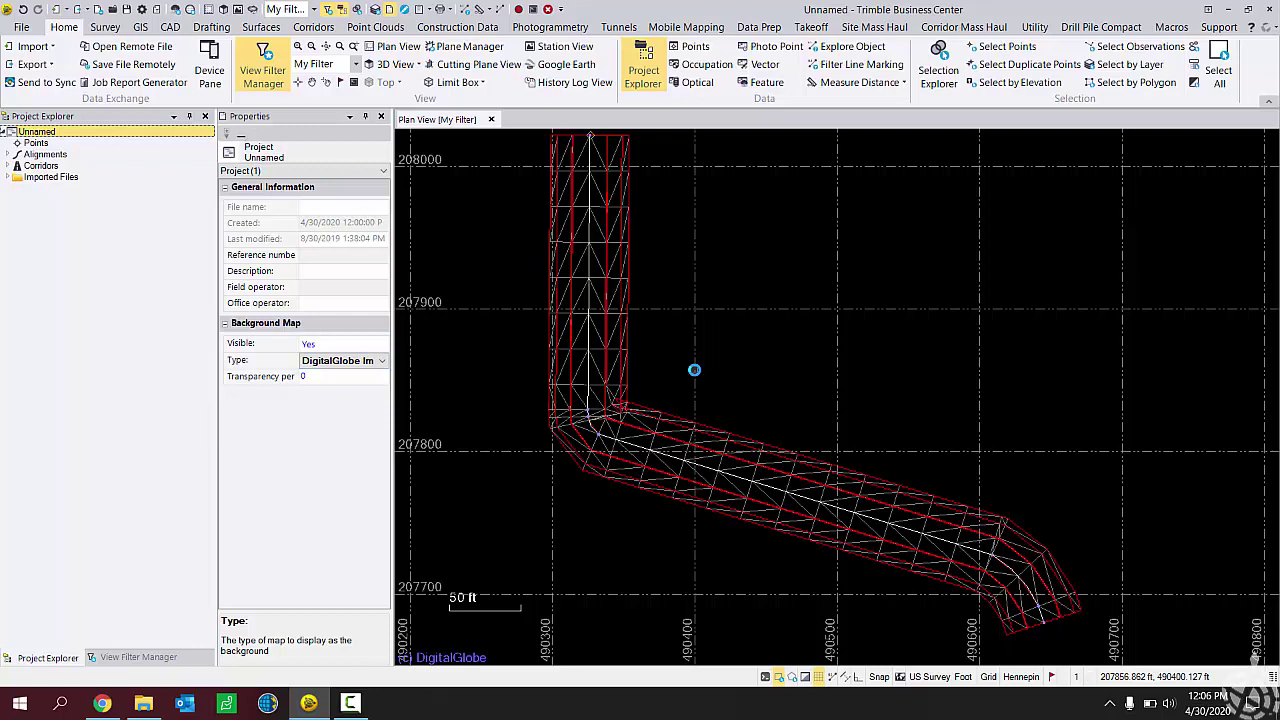
{"action": "middle_click_drag", "start_coordinate": [694, 370], "coordinate": [708, 340]}
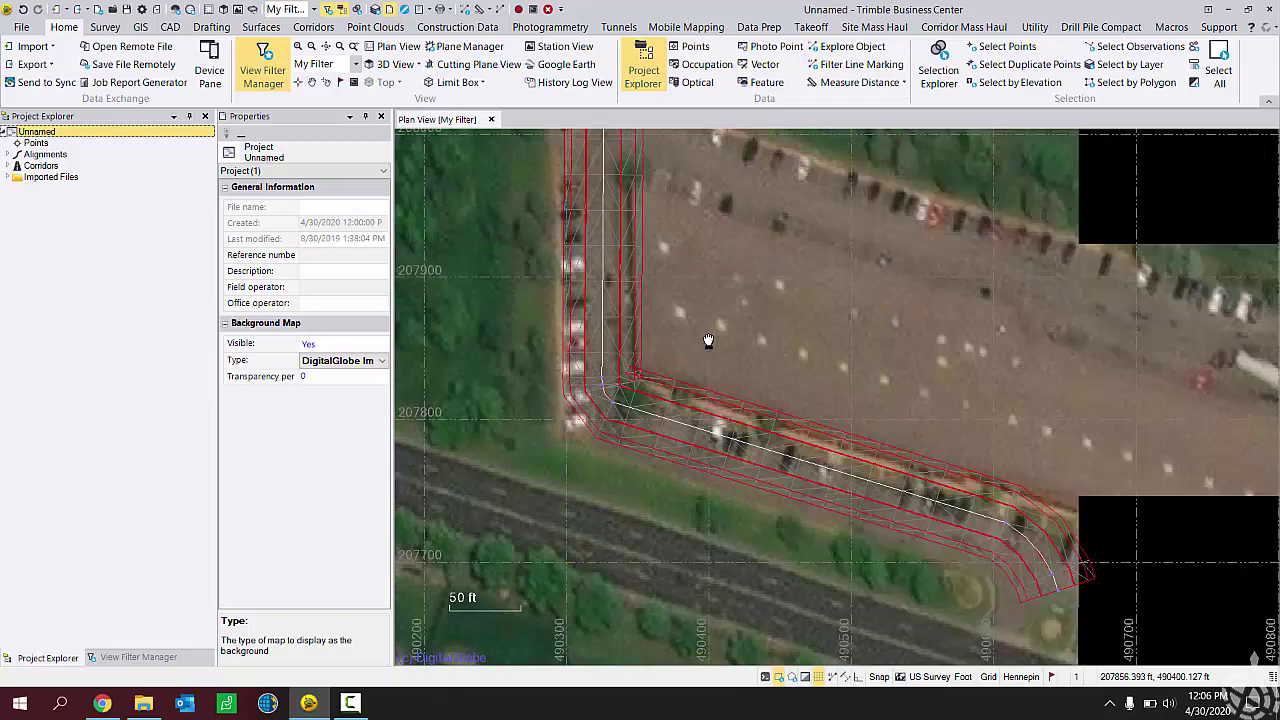
{"action": "scroll", "coordinate": [708, 340], "scroll_direction": "down", "scroll_amount": 3}
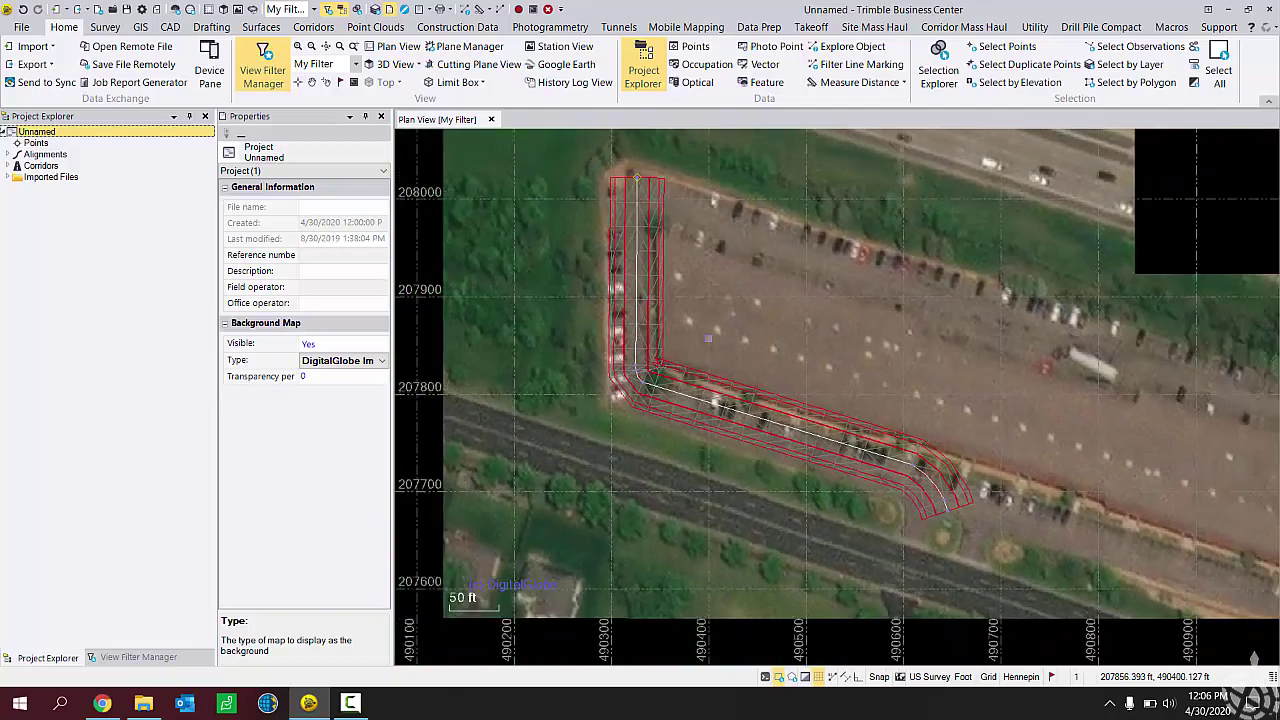
{"action": "scroll", "coordinate": [708, 340], "scroll_direction": "down", "scroll_amount": 2}
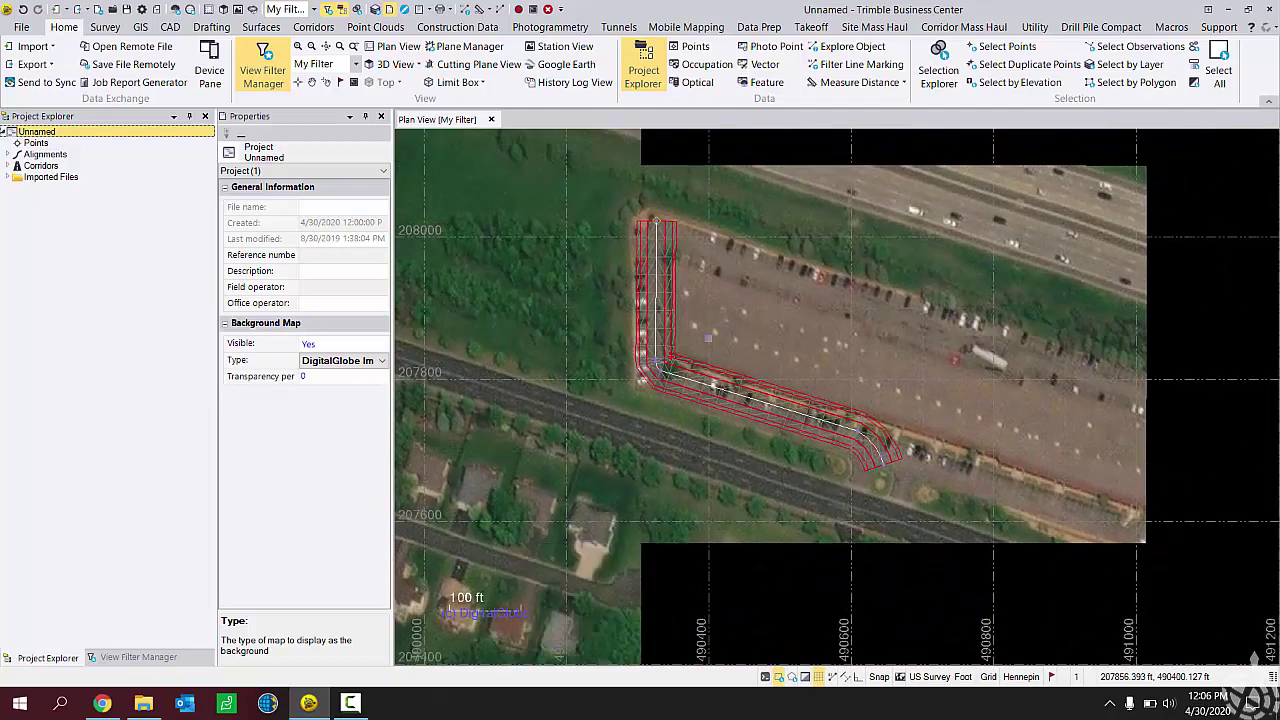